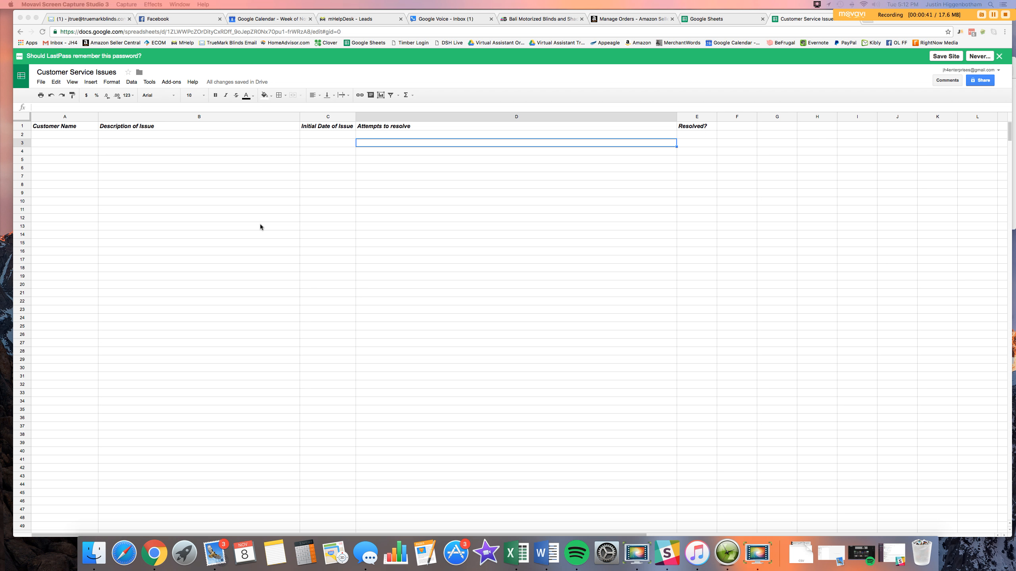
# Enter the customer's full name, taken from the Amazon orders page, in A3
pyautogui.click(50, 141)
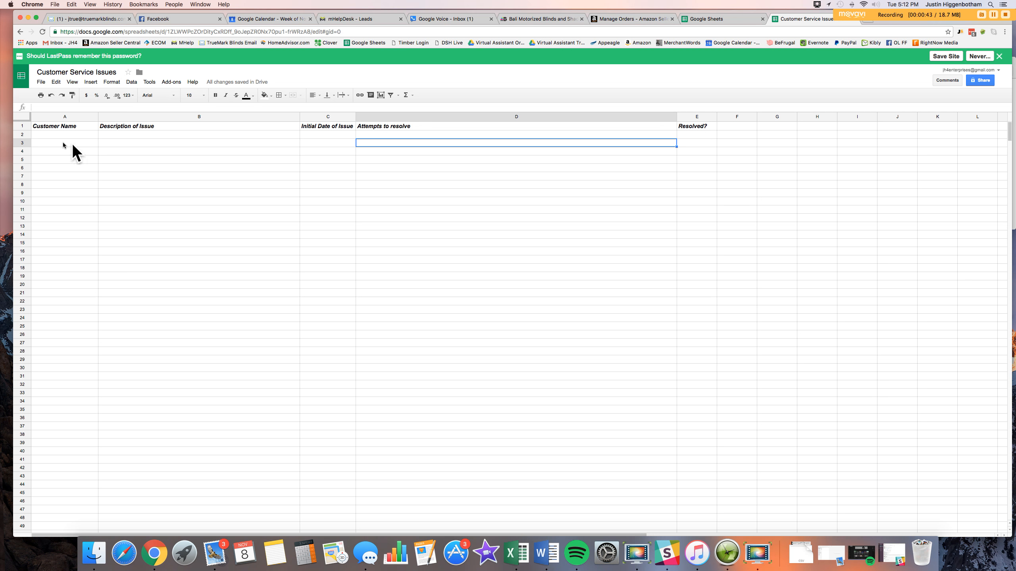
pyautogui.click(62, 145)
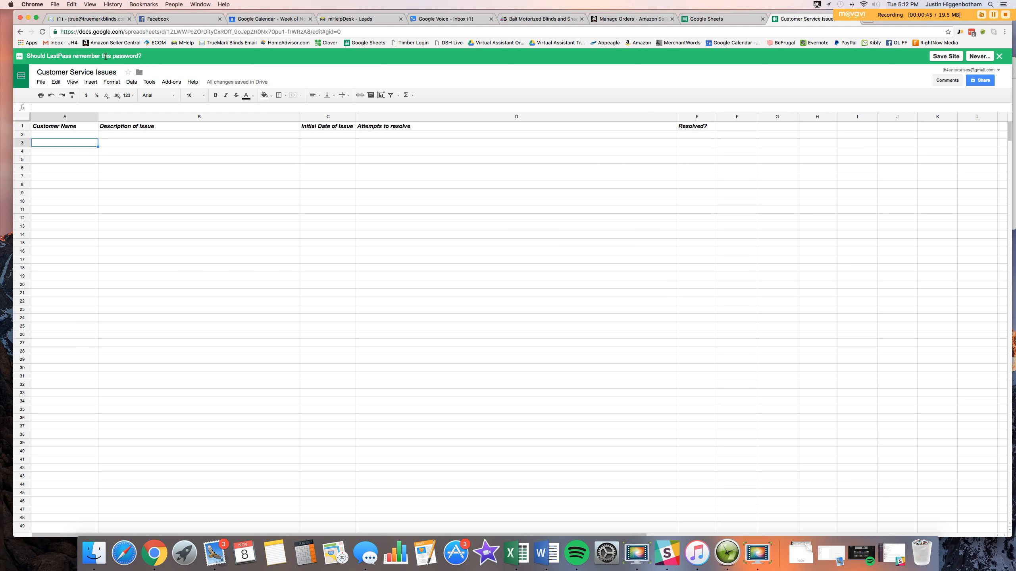
pyautogui.click(601, 20)
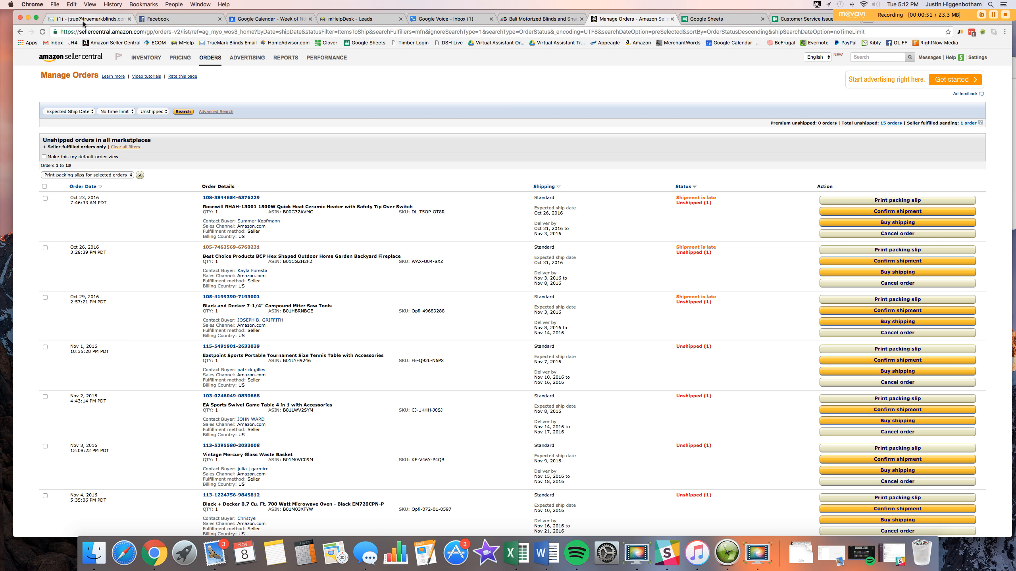
pyautogui.click(812, 21)
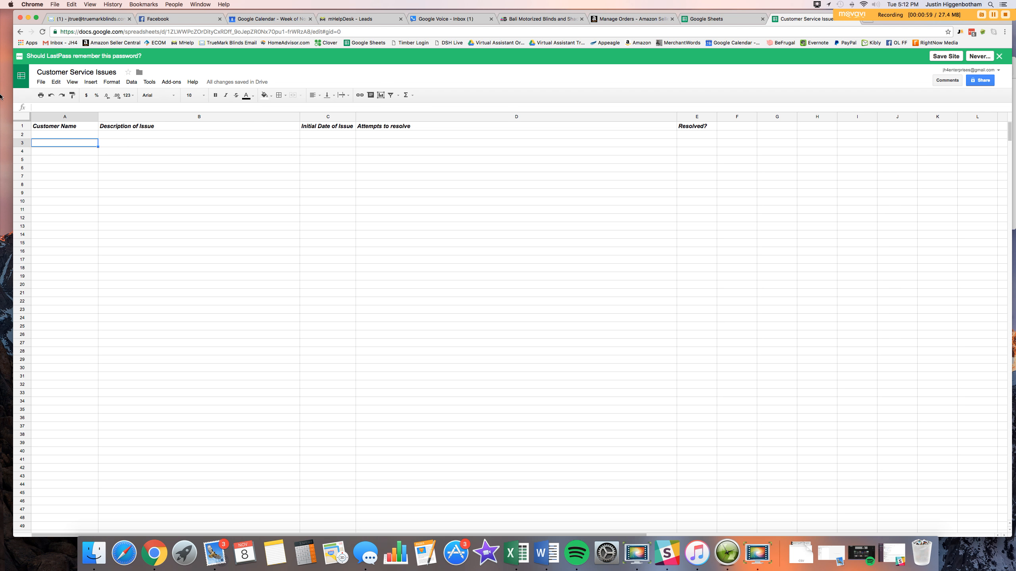
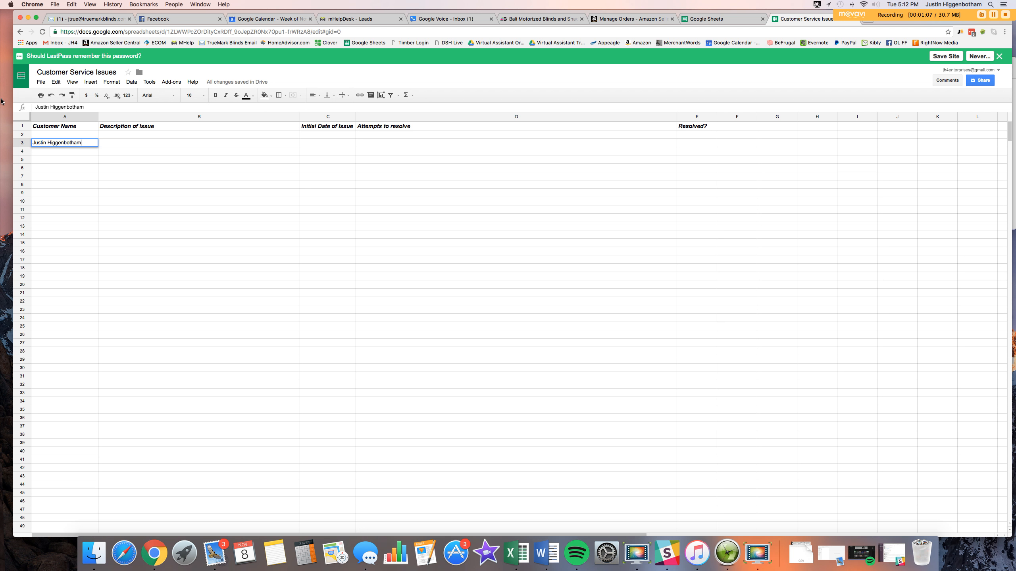
pyautogui.click(125, 145)
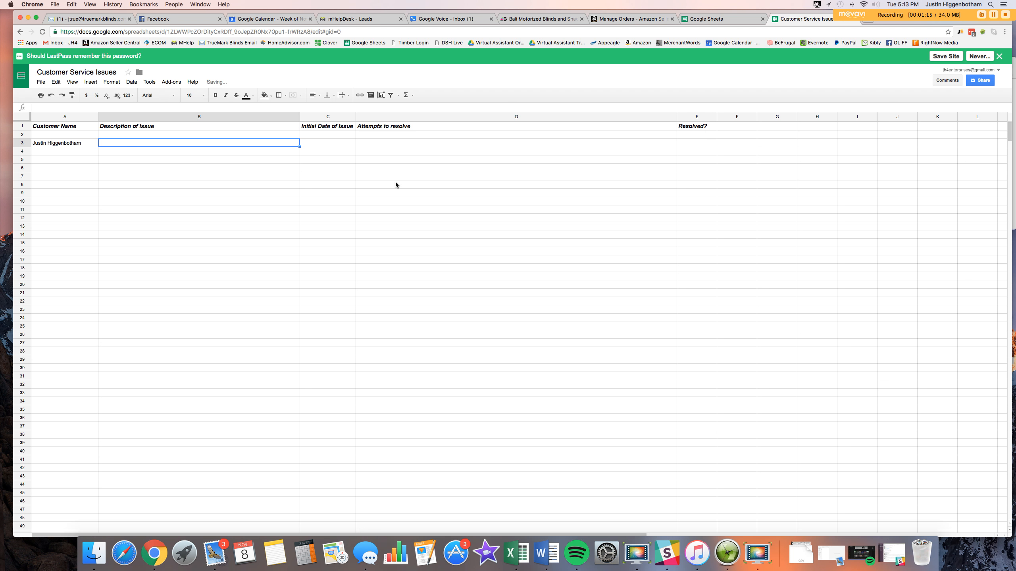
# Enter 'Received item, but item did not have all of the parts.' in B3 and 11/8/2016 in C3
pyautogui.write('Receive')
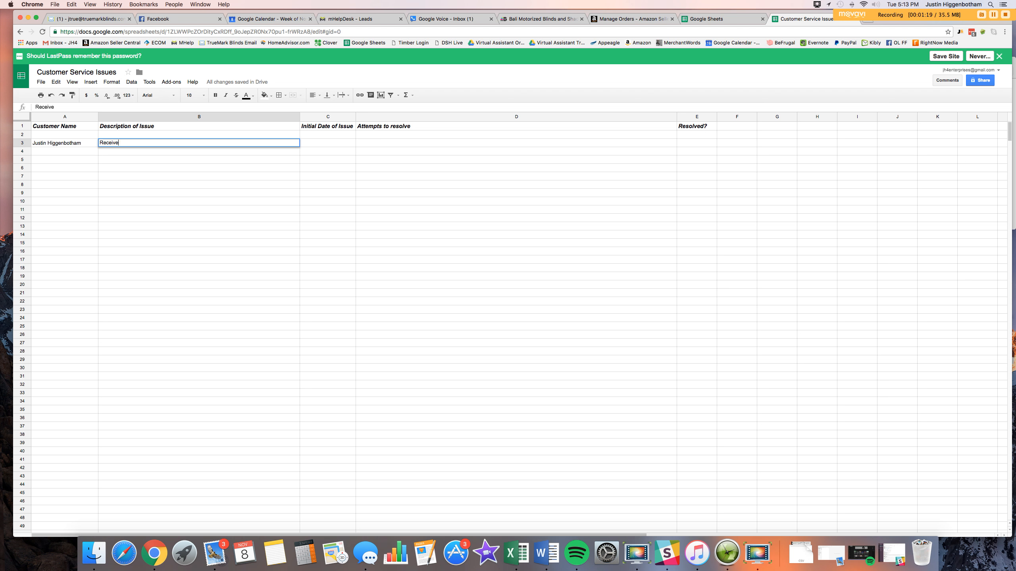
pyautogui.write('d item, but item did not have all of the parts.')
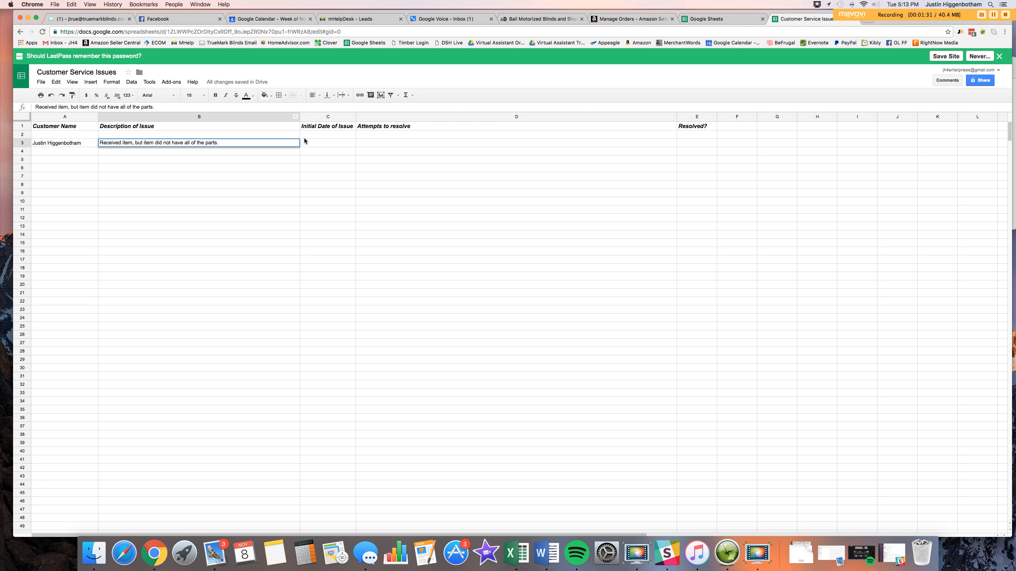
pyautogui.click(318, 145)
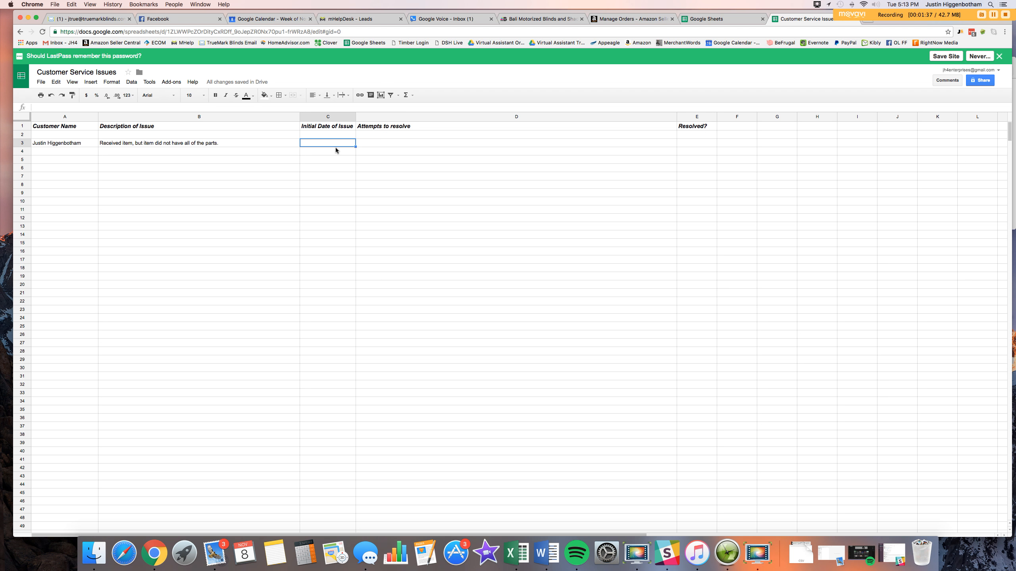
pyautogui.write('11/8/2016')
pyautogui.hscroll(10, 281, 159)
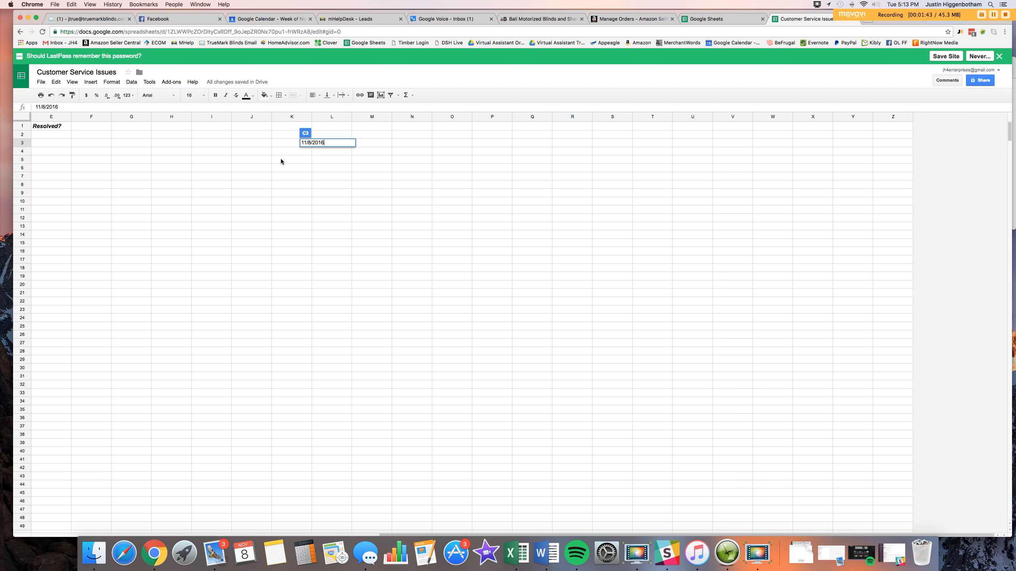
pyautogui.hscroll(-10, 282, 159)
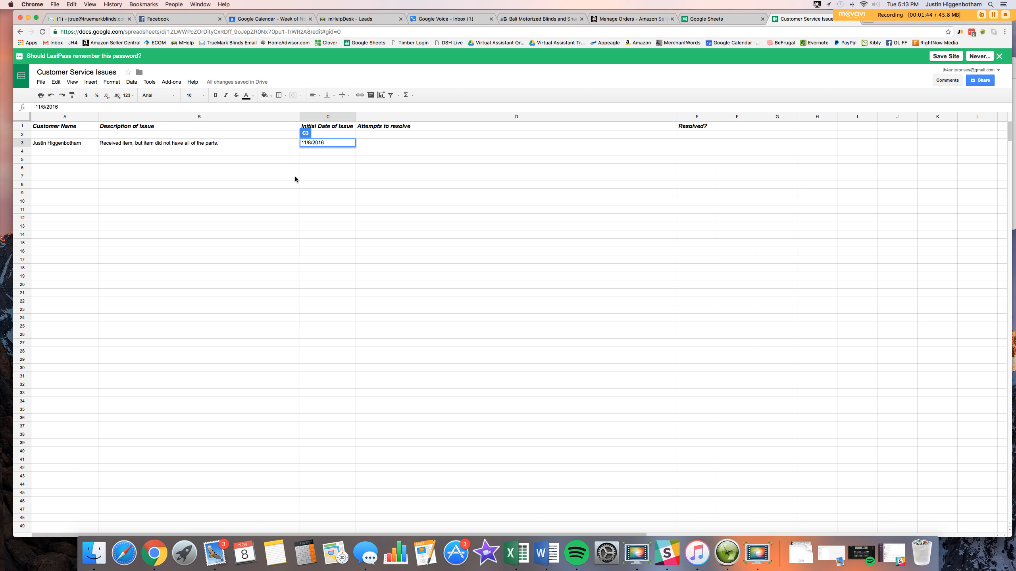
pyautogui.click(374, 144)
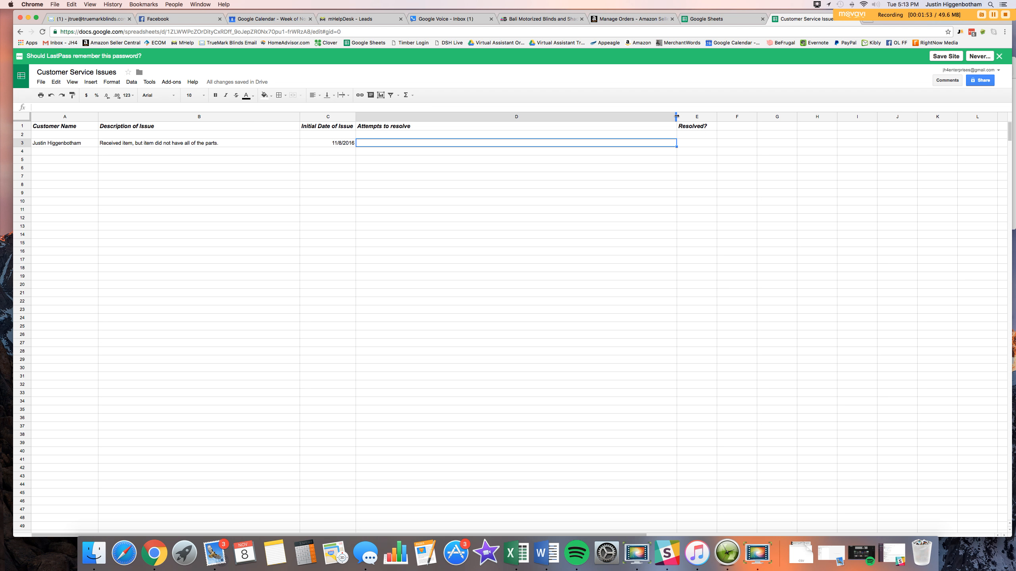
# Widen column D and write '11/8 Contacted customer to let them know we would help.' in D3
pyautogui.moveTo(678, 117); pyautogui.dragTo(882, 117)
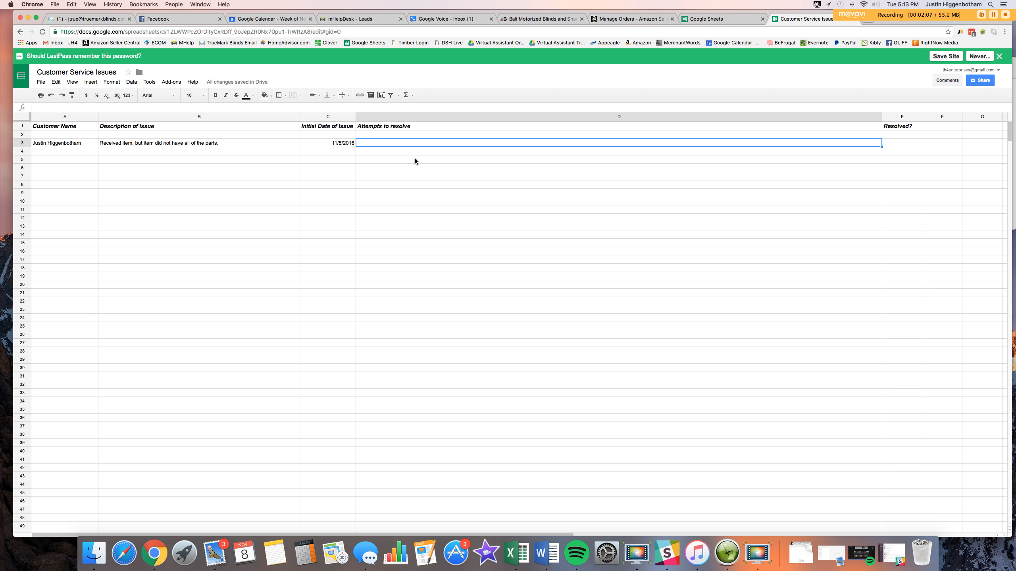
pyautogui.doubleClick(360, 143)
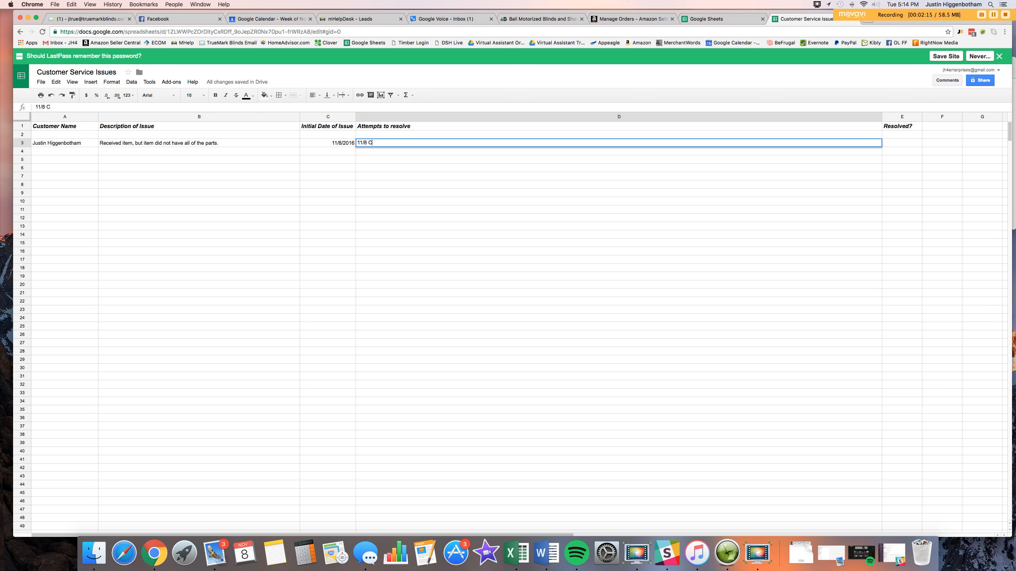
pyautogui.write('11/8 Contacted customer to let them know we would')
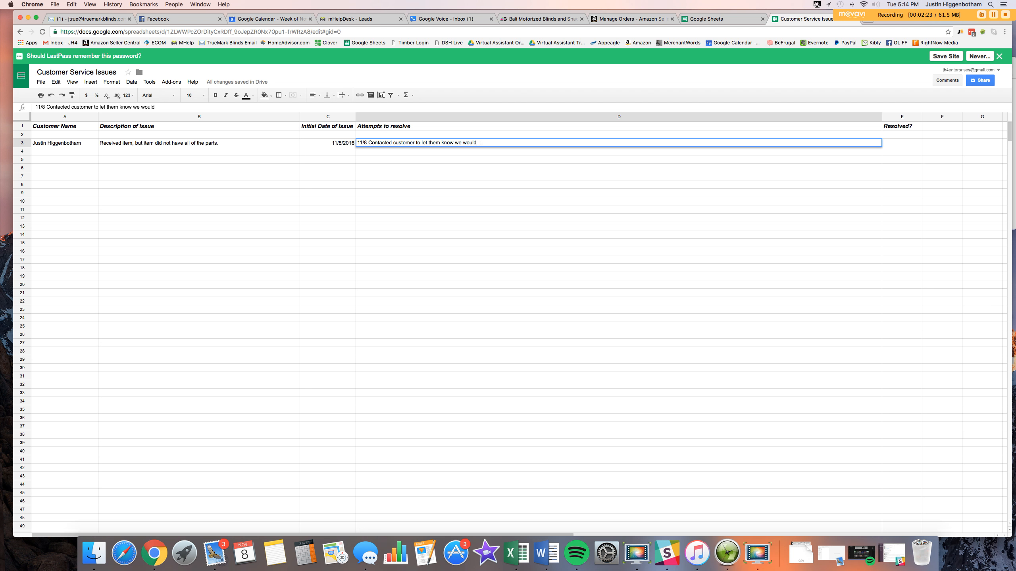
pyautogui.write(' help.')
# Add an 'Initials' header in F1, formatted bold, italic, size 11
pyautogui.click(955, 127)
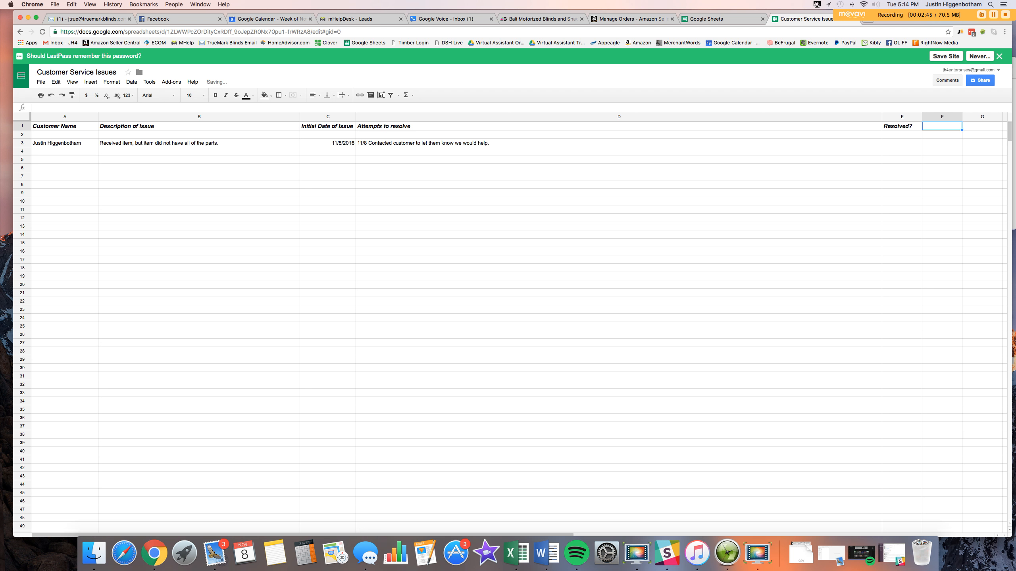
pyautogui.write('nitials')
pyautogui.press('super+a')
pyautogui.click(207, 98)
pyautogui.click(193, 162)
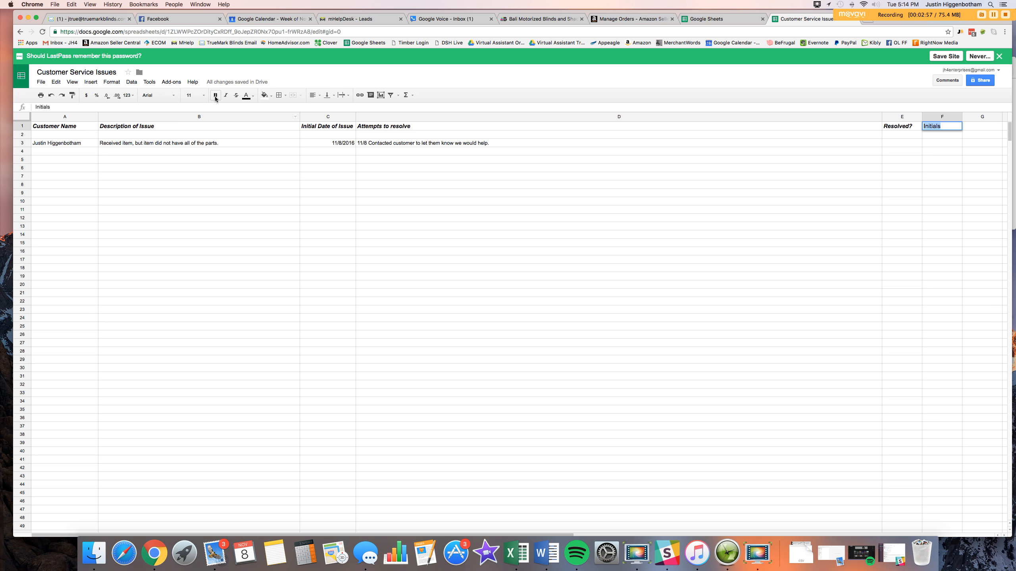
pyautogui.click(222, 96)
pyautogui.click(215, 96)
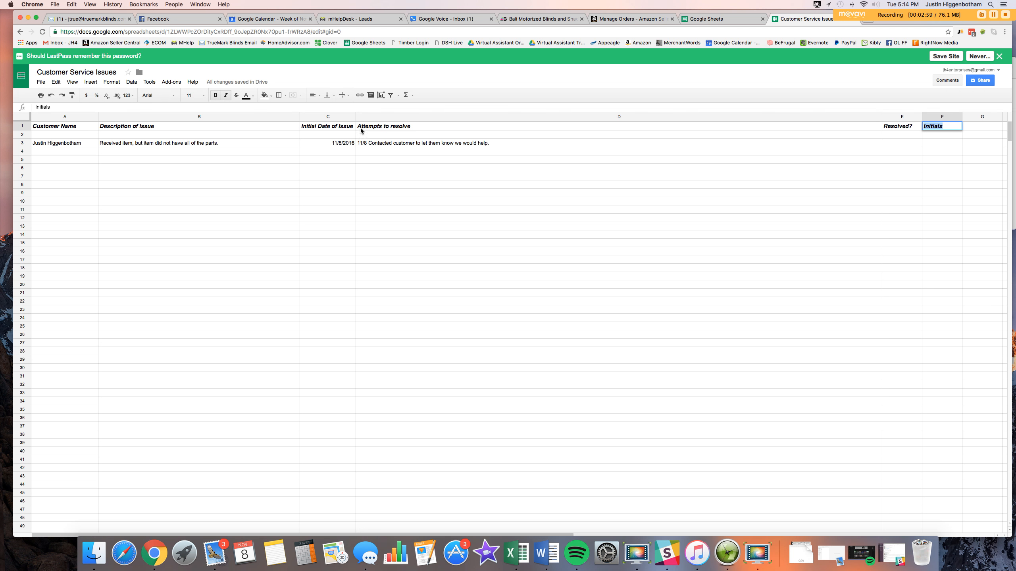
pyautogui.click(939, 168)
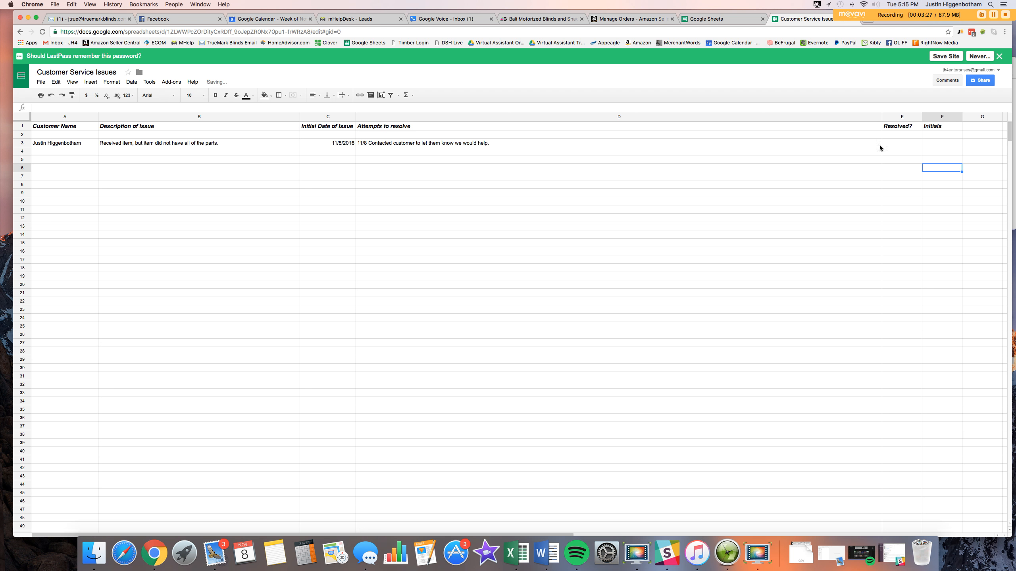
# Enter the handler's initials in F3
pyautogui.click(944, 147)
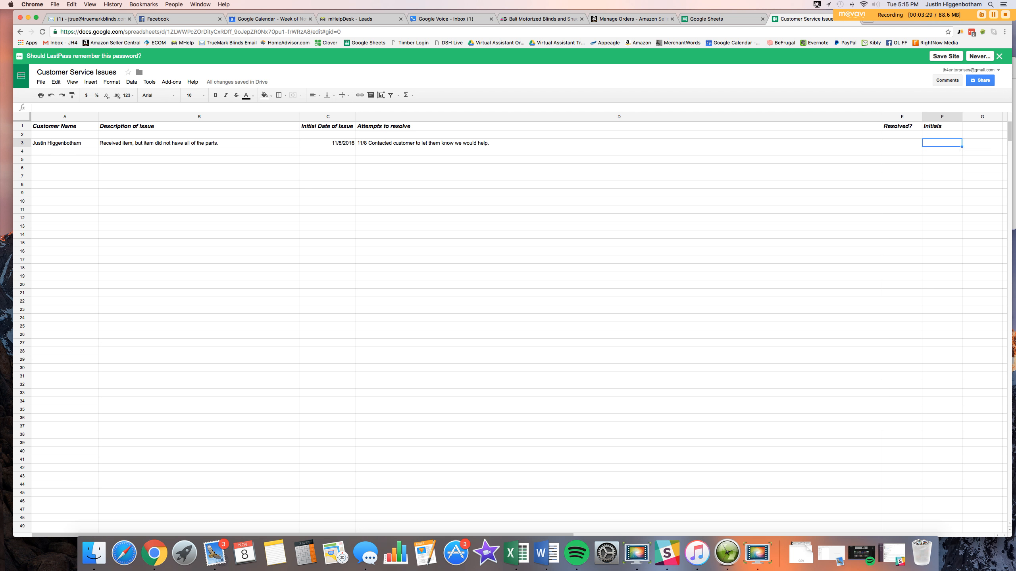
pyautogui.write('JH')
pyautogui.press('Return')
pyautogui.click(940, 142)
# Append '11/8 ReContacted supplier to send items.' plus the 11/15 and 11/17 supplier follow-ups to D3
pyautogui.click(493, 145)
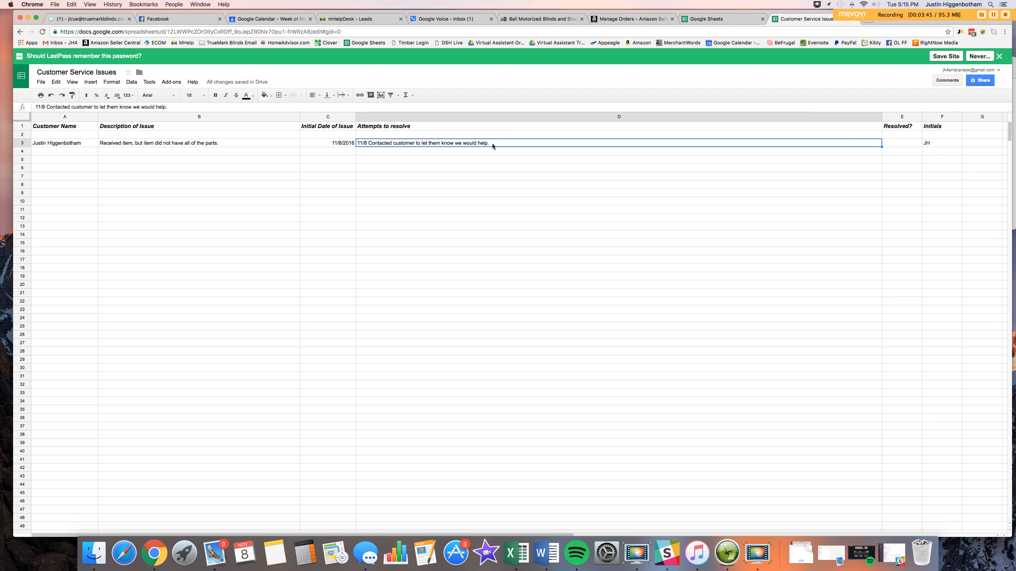
pyautogui.doubleClick(491, 143)
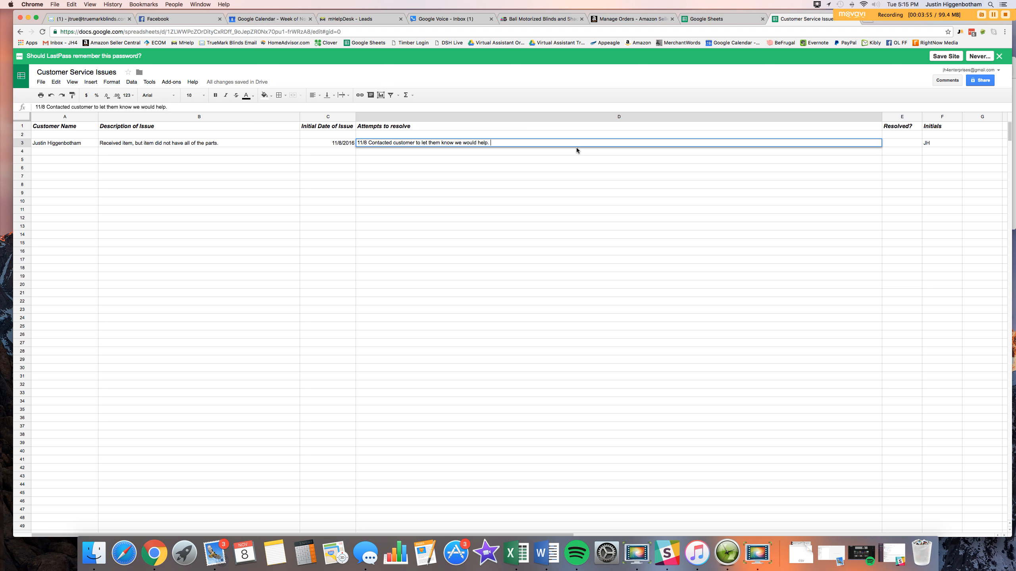
pyautogui.write('11/8 ReContacted supplier to send items')
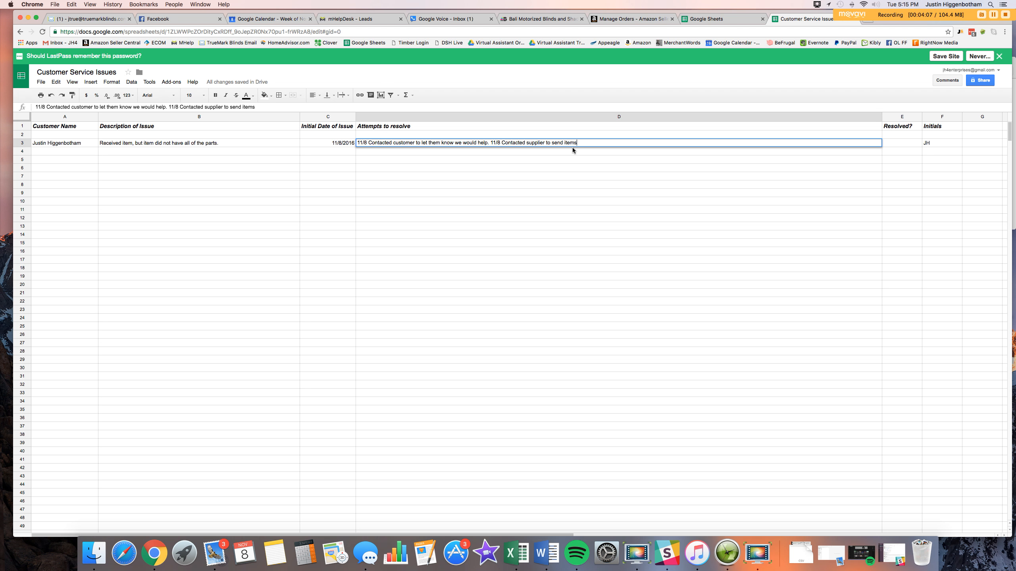
pyautogui.write('.')
pyautogui.write('11/15 Contacted supplier again to see about i')
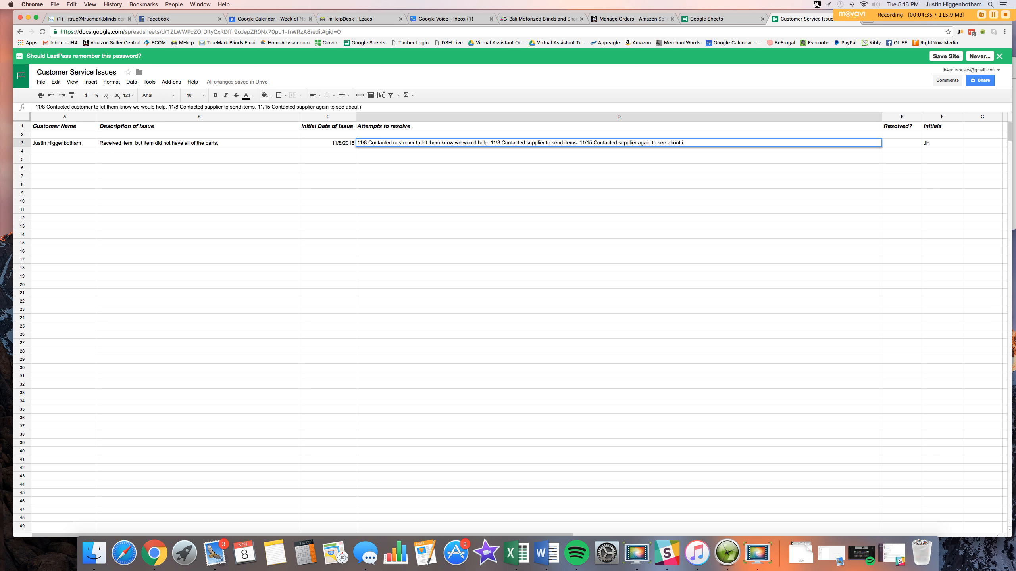
pyautogui.write('tems being sent. 11/17 Supplier to send')
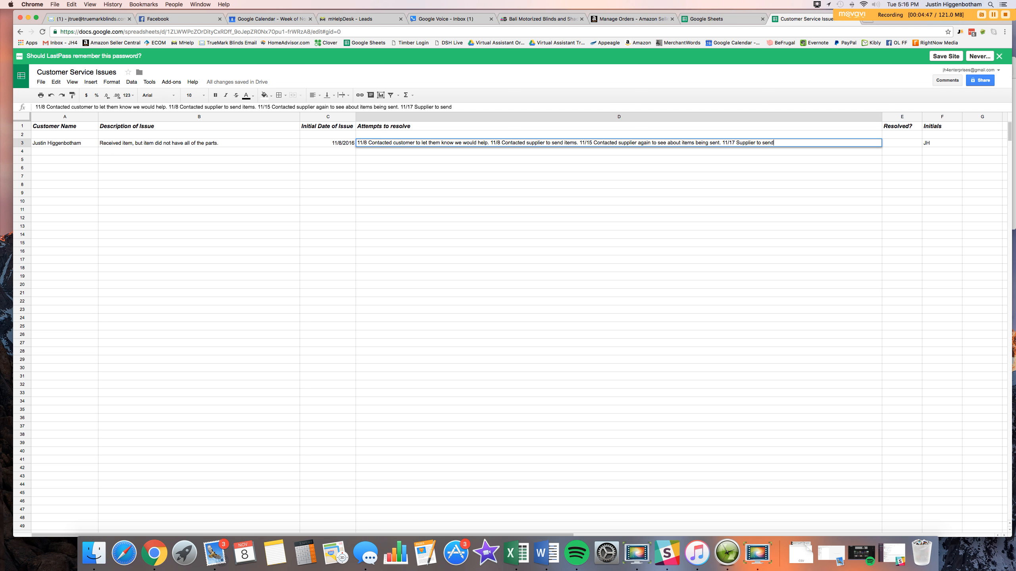
pyautogui.write(' items. 11/17 Contacted buyer to')
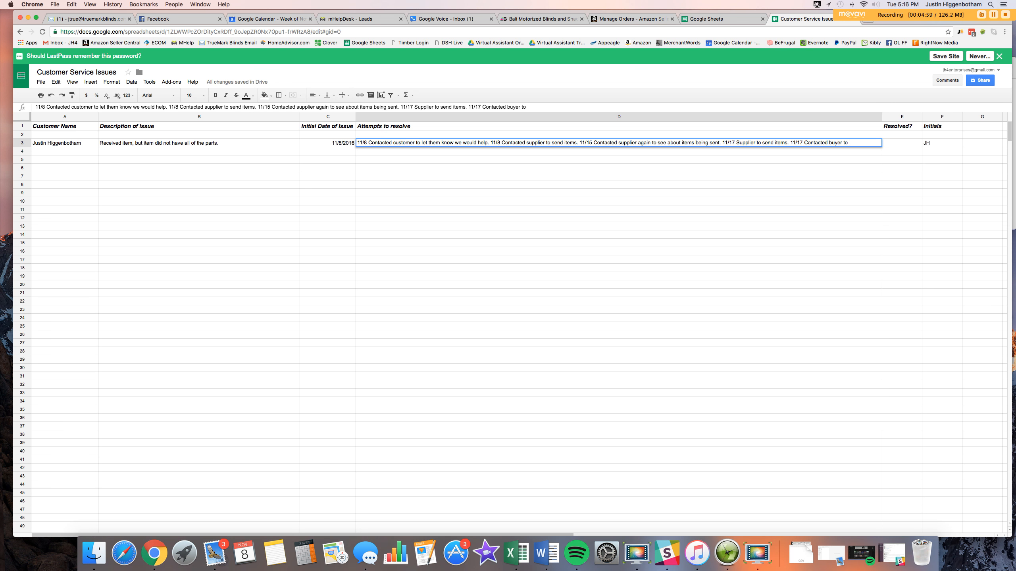
pyautogui.write(' let them know')
# Commit the D3 notes and select E3, trying red text before reverting it to black
pyautogui.click(593, 177)
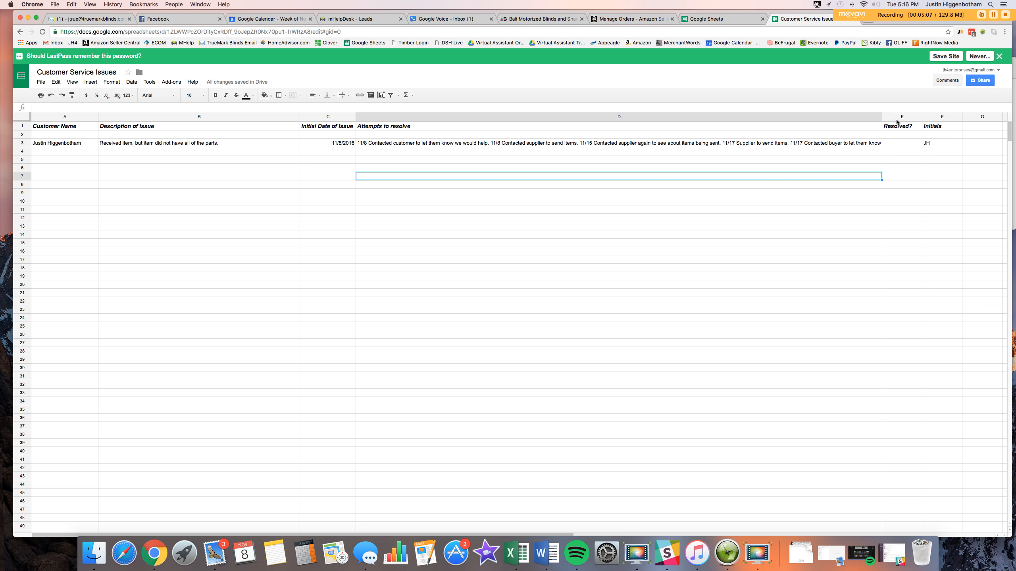
pyautogui.click(909, 146)
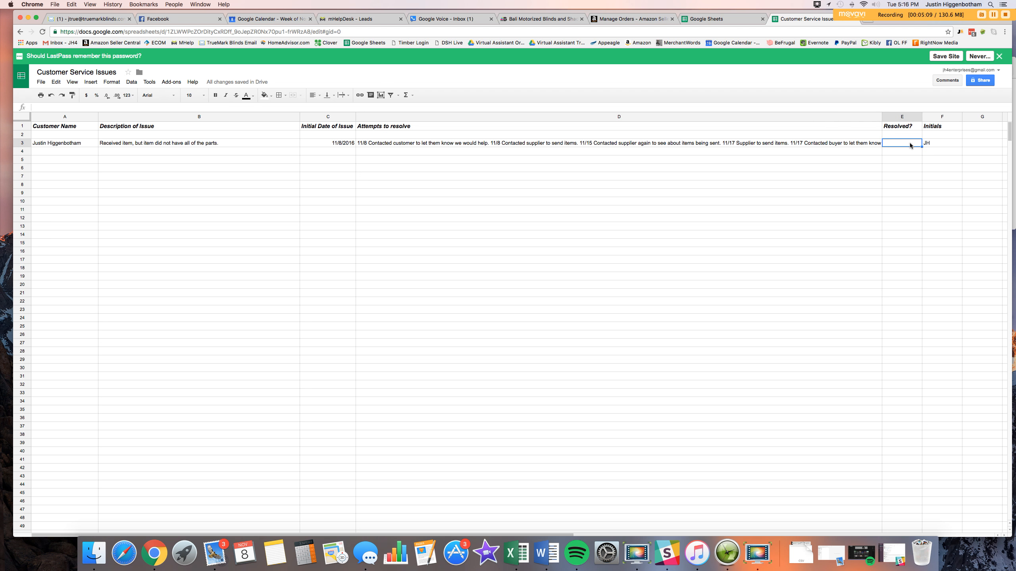
pyautogui.click(253, 96)
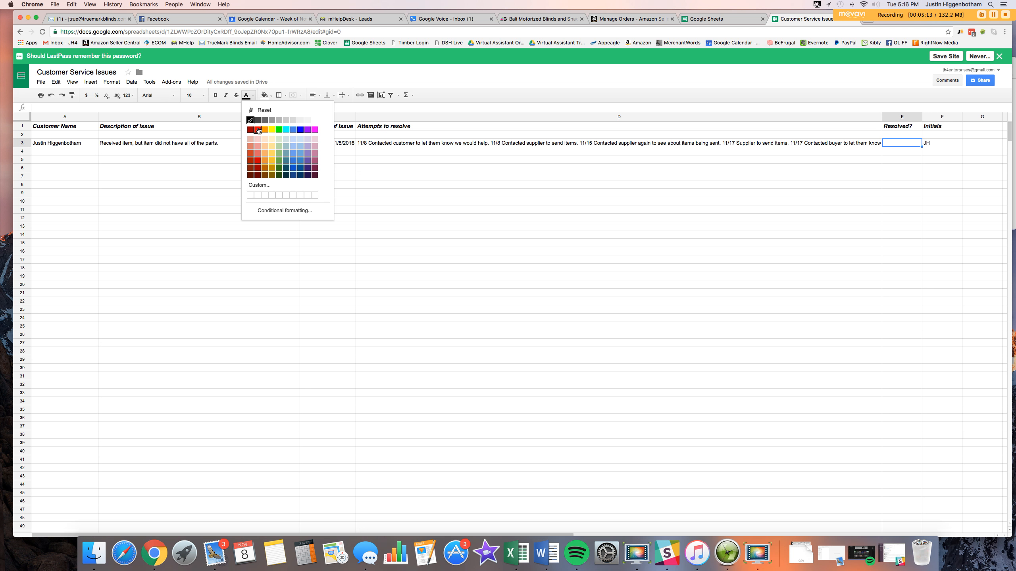
pyautogui.click(258, 130)
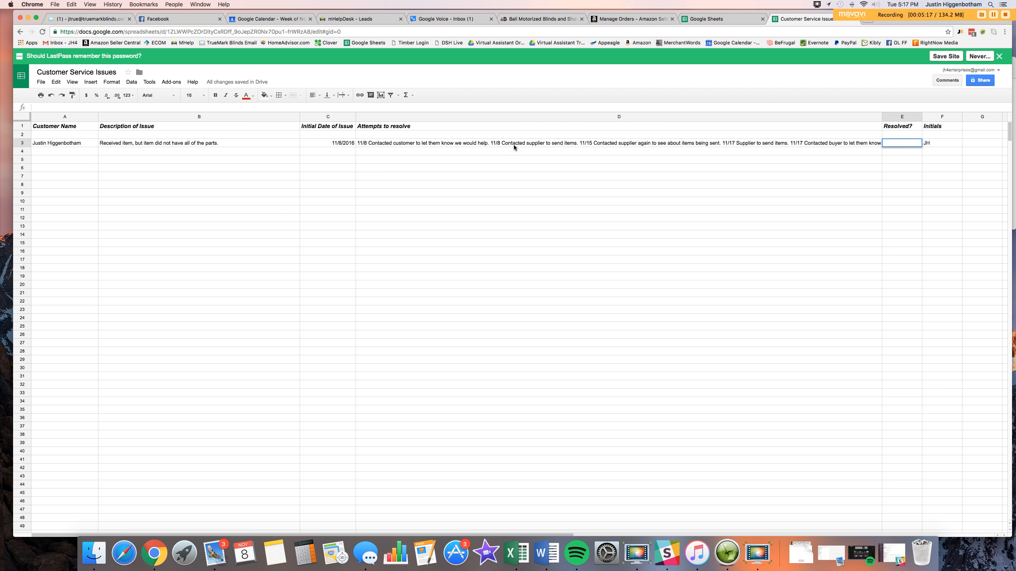
pyautogui.click(253, 96)
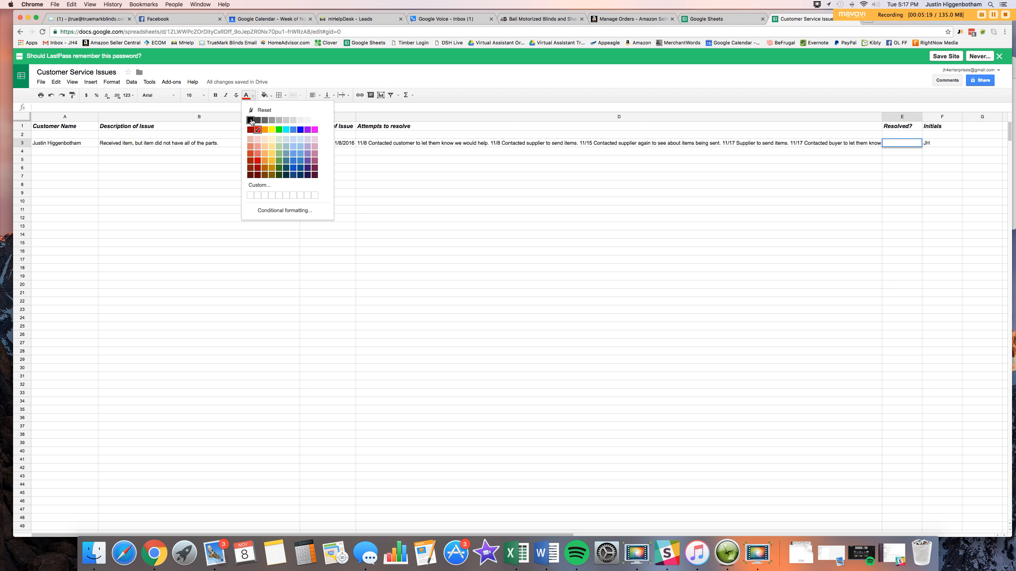
pyautogui.click(251, 121)
# Fill the Resolved? cell E3 with red
pyautogui.click(265, 95)
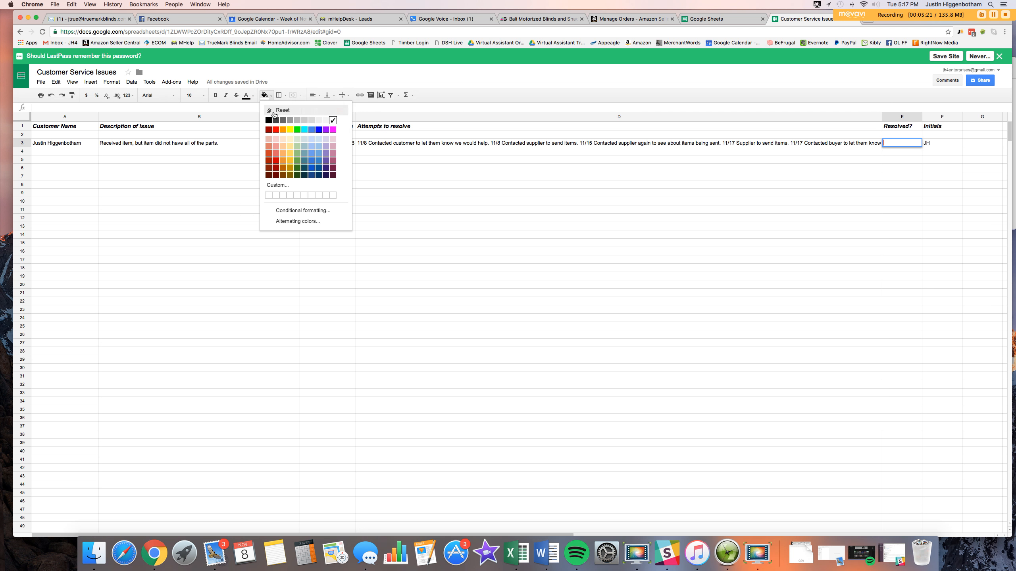
pyautogui.click(275, 130)
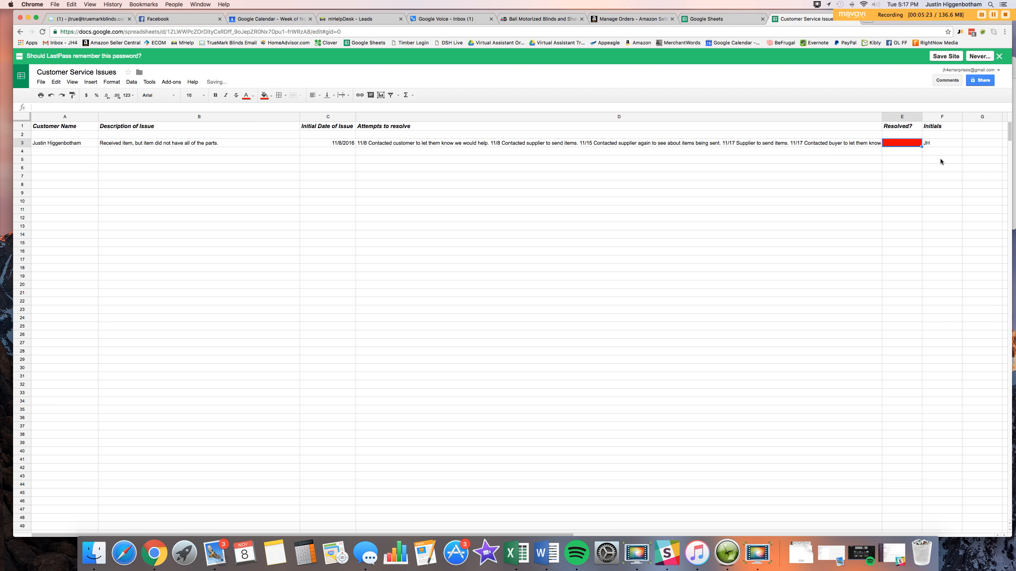
pyautogui.click(904, 167)
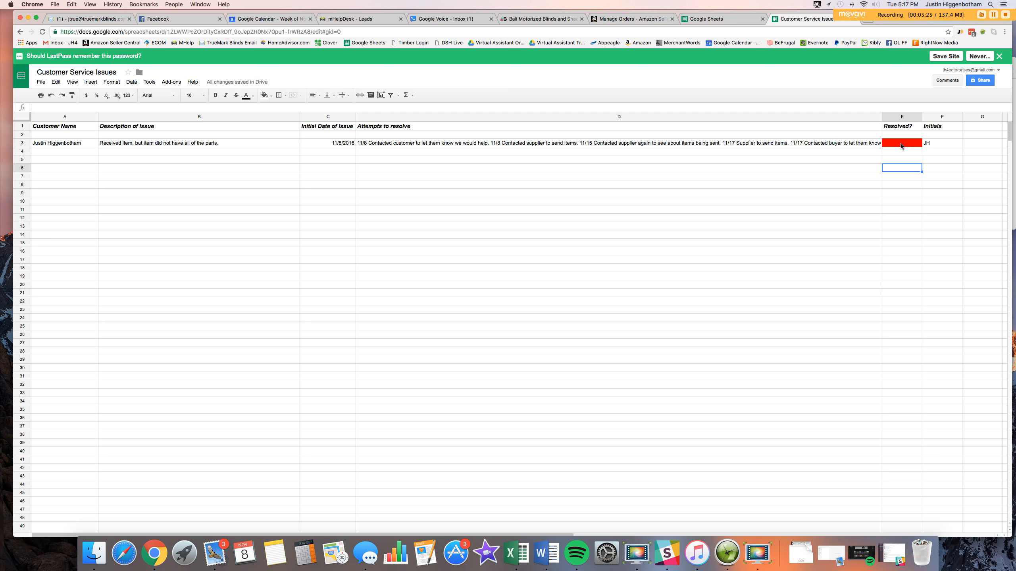
pyautogui.click(902, 145)
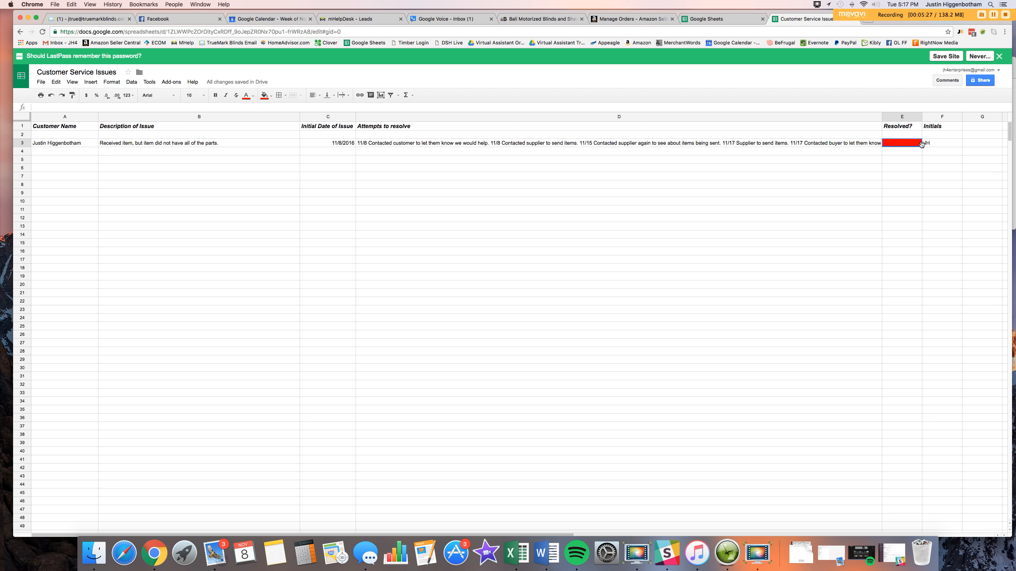
# Type NO into E3 with black text
pyautogui.write('NO')
pyautogui.click(247, 96)
pyautogui.click(251, 120)
pyautogui.write('NO')
pyautogui.click(969, 177)
pyautogui.click(900, 144)
# Correct the doubled 'NONO' in E3 back to NO in black text
pyautogui.click(247, 95)
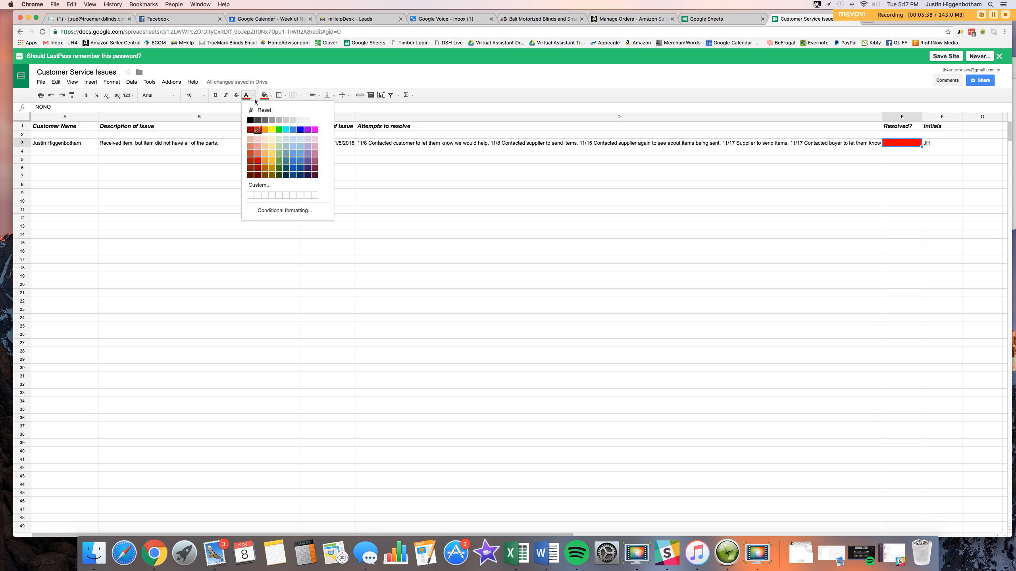
pyautogui.click(251, 120)
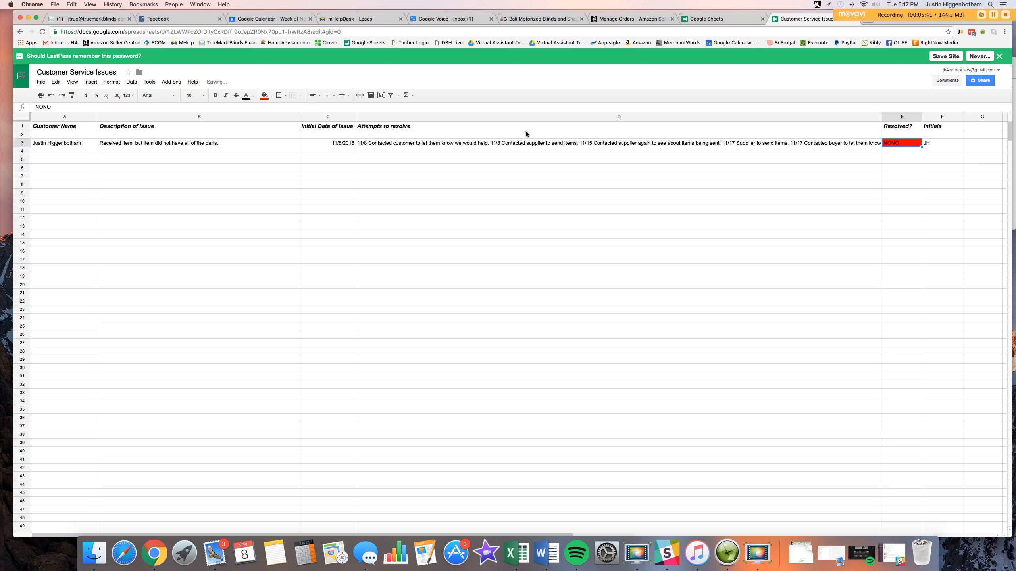
pyautogui.click(909, 160)
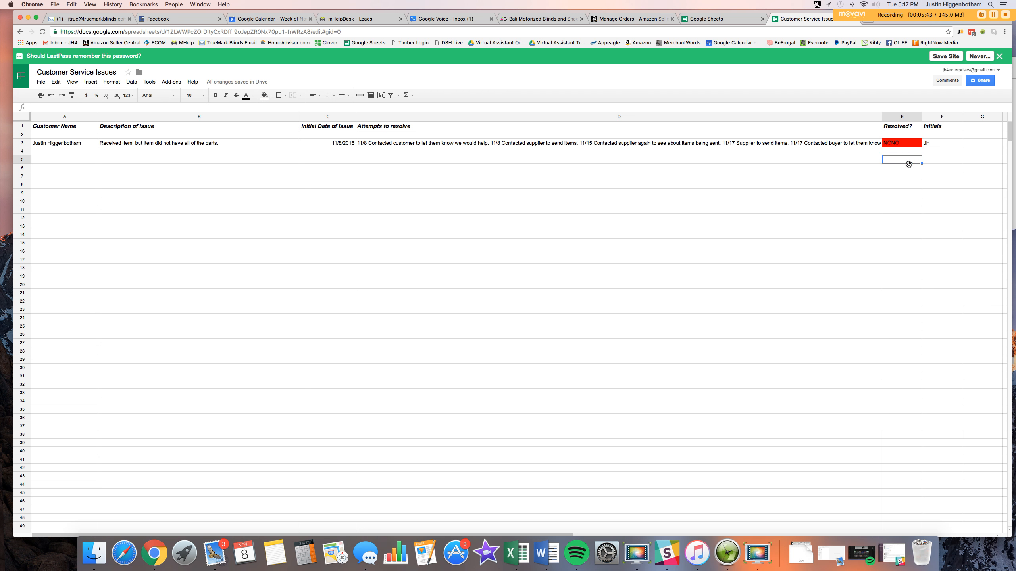
pyautogui.doubleClick(904, 143)
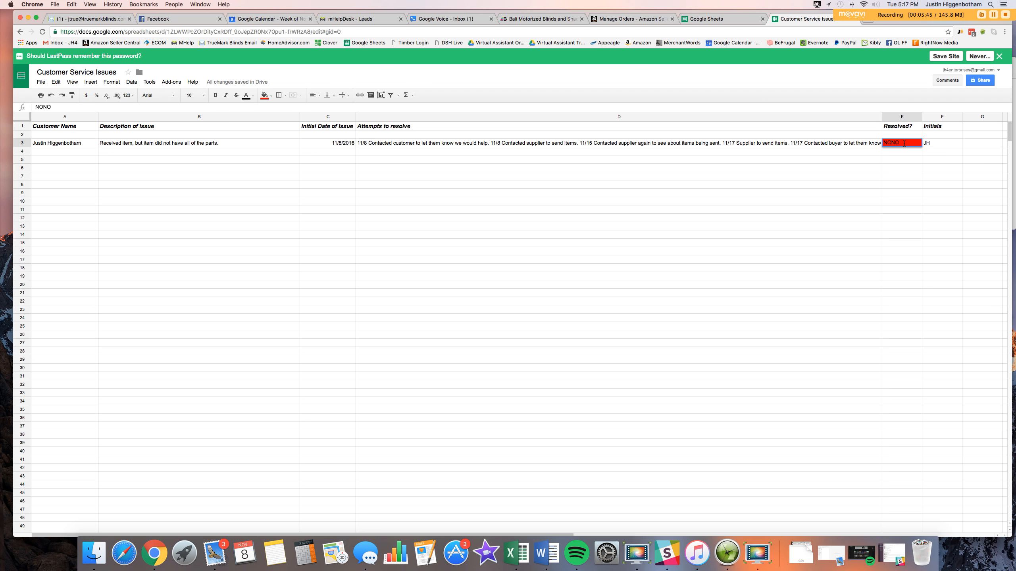
pyautogui.press('BackSpace')
pyautogui.press('BackSpace')
pyautogui.click(892, 160)
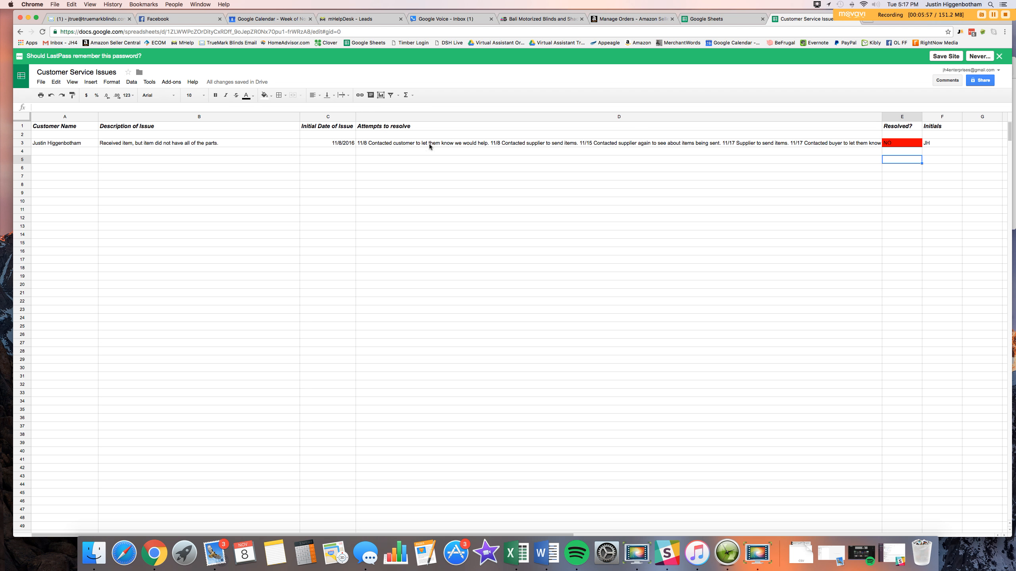
# Change E3's fill from red to green
pyautogui.click(896, 145)
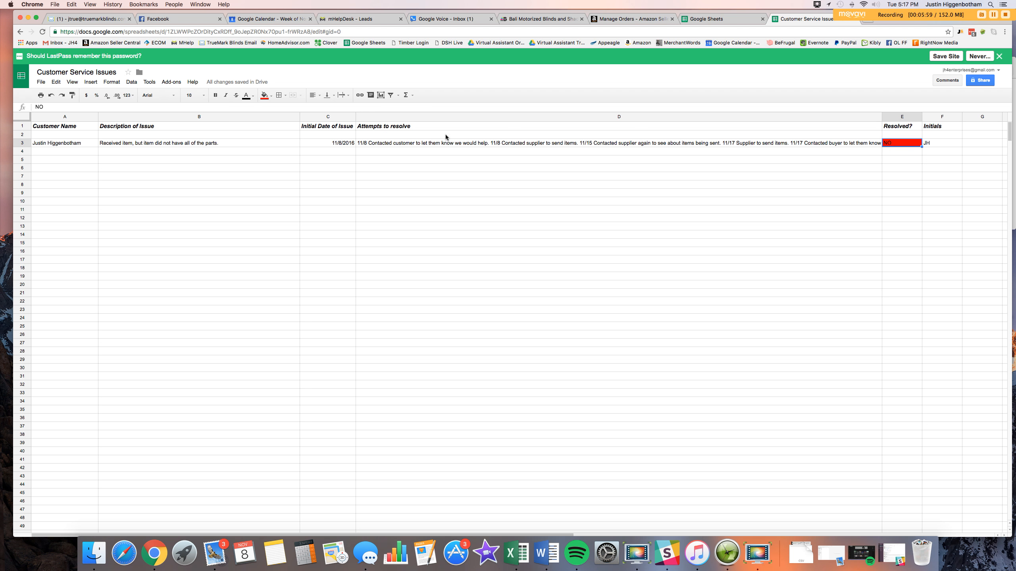
pyautogui.click(271, 97)
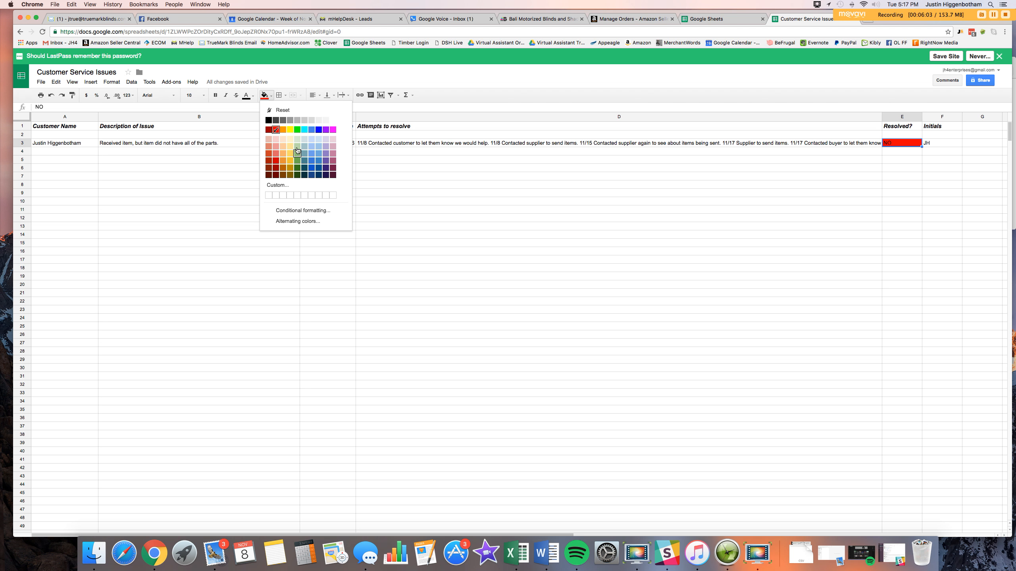
pyautogui.click(297, 130)
pyautogui.click(501, 208)
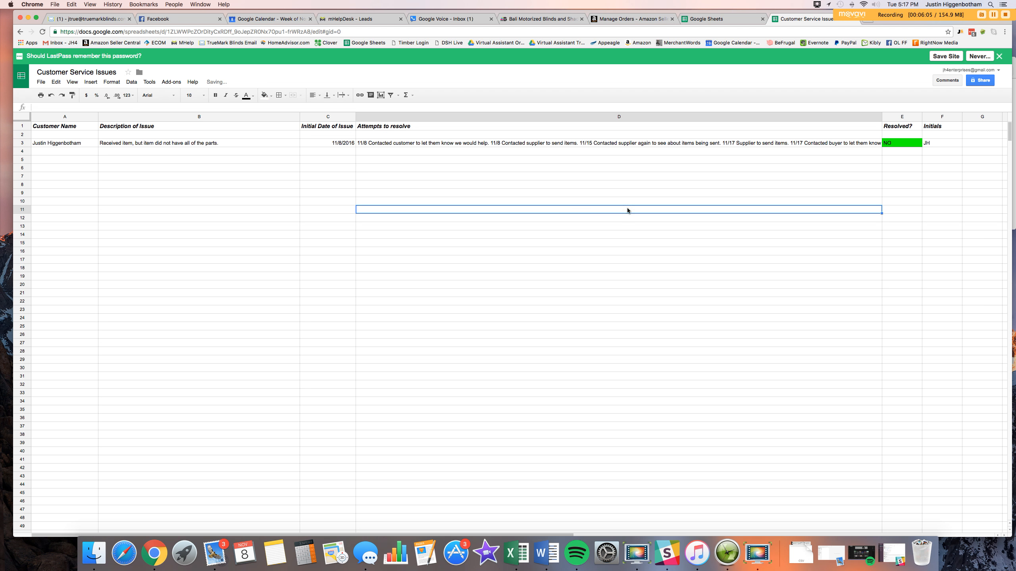
# Replace NO with YES in E3
pyautogui.click(893, 143)
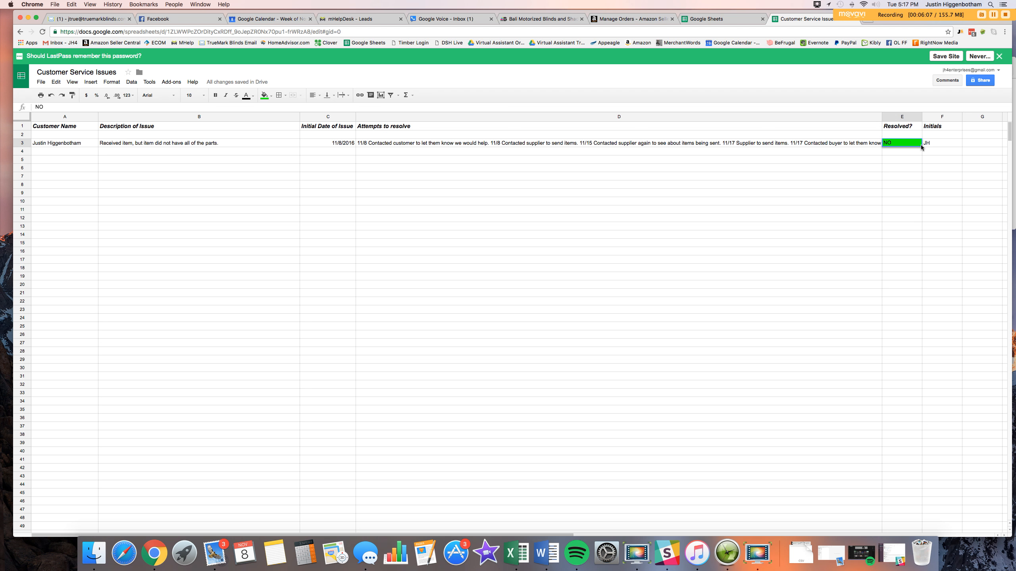
pyautogui.press('BackSpace')
pyautogui.press('BackSpace')
pyautogui.write('YES')
pyautogui.click(916, 176)
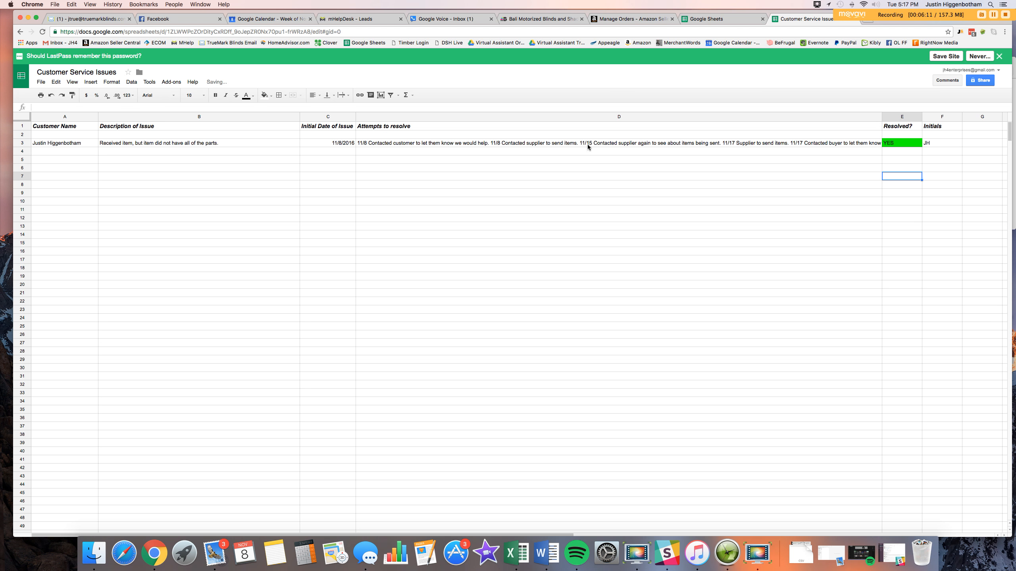
pyautogui.click(59, 151)
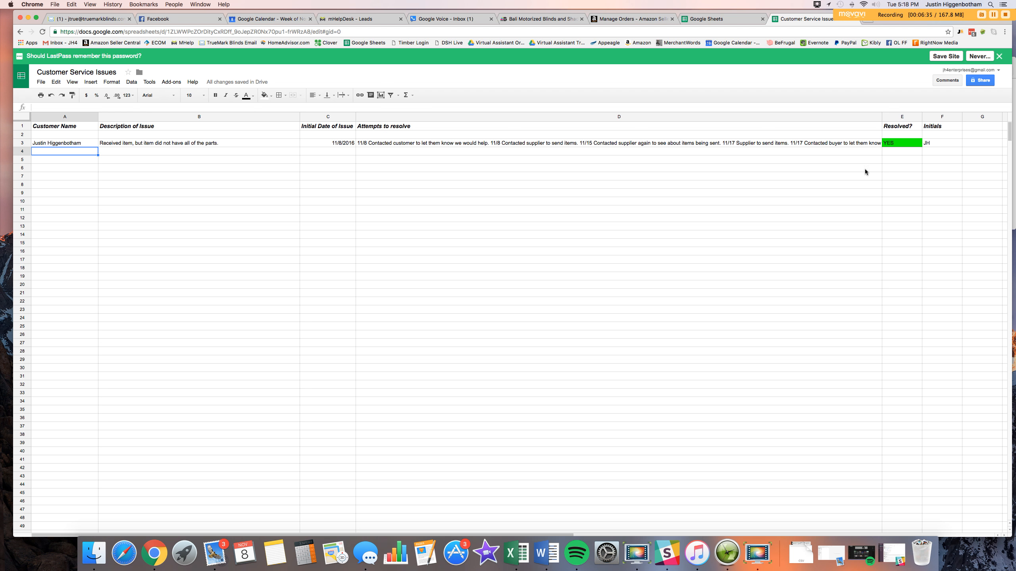
pyautogui.click(916, 144)
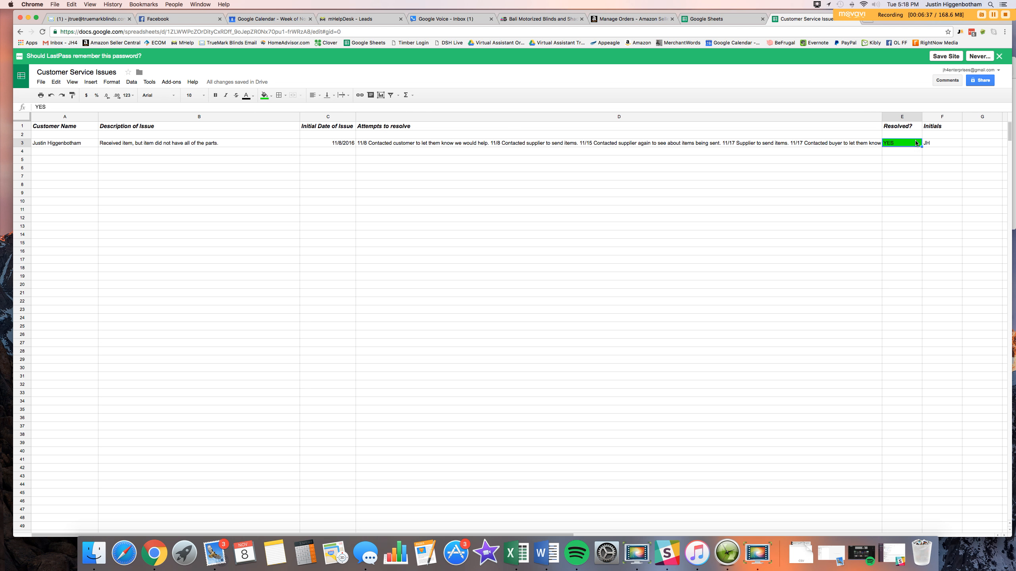